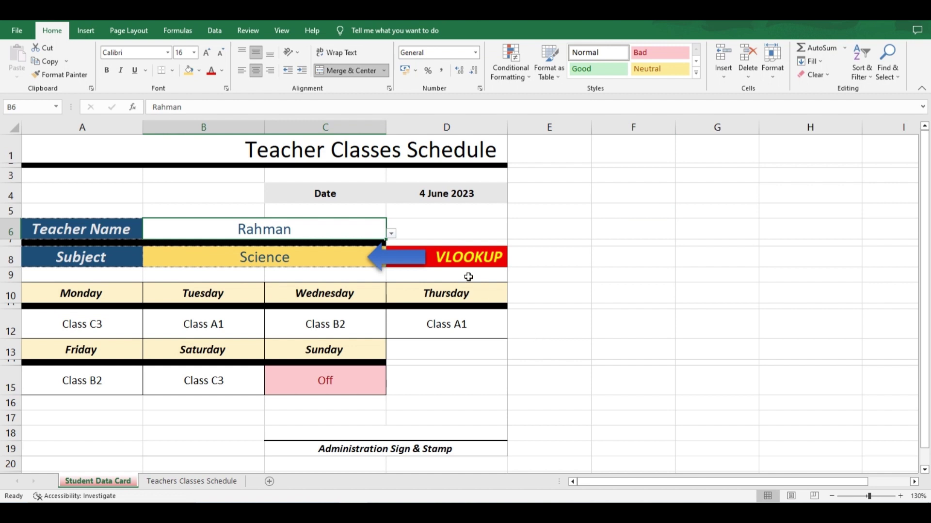
Pick Mustafa, then Naveed, as the B6 teacher so the subject shows Chemistry
{"action": "left_click", "coordinate": [390, 233]}
{"action": "left_click", "coordinate": [332, 246]}
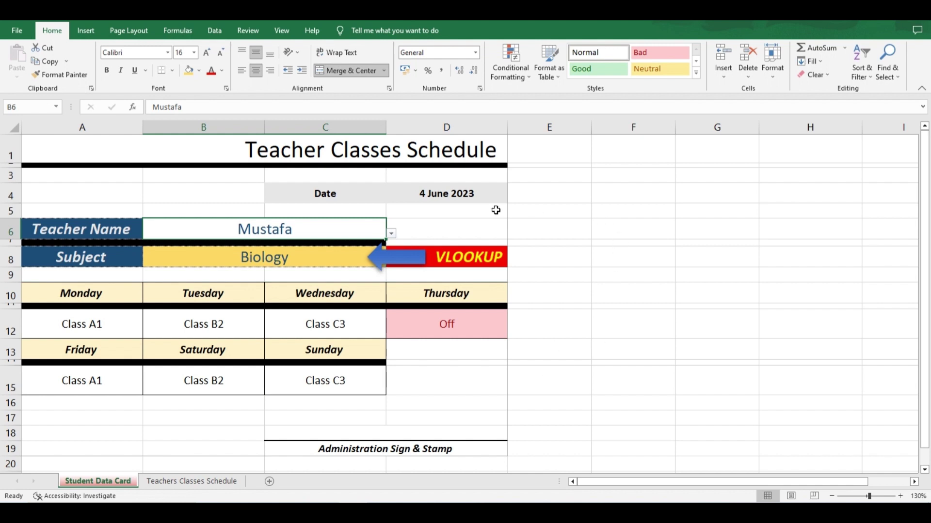
{"action": "left_click", "coordinate": [391, 233]}
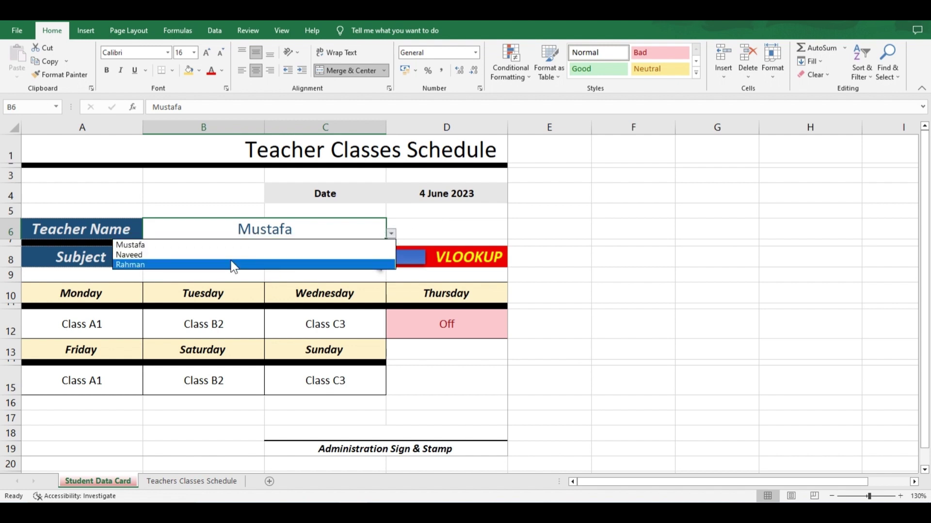
{"action": "left_click", "coordinate": [230, 255]}
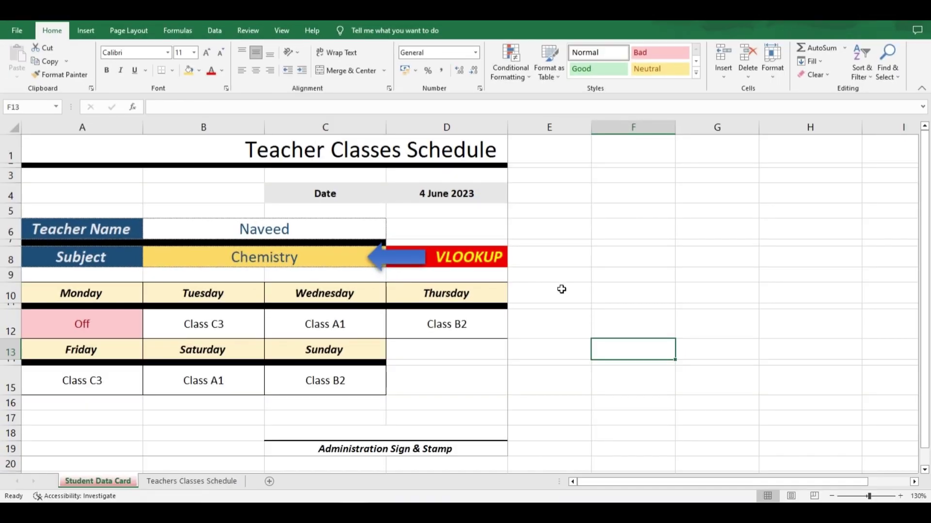
On the Teachers Classes Schedule sheet, highlight the Monday–Sunday day names and the A12:B15 teacher–subject list
{"action": "left_click", "coordinate": [194, 481]}
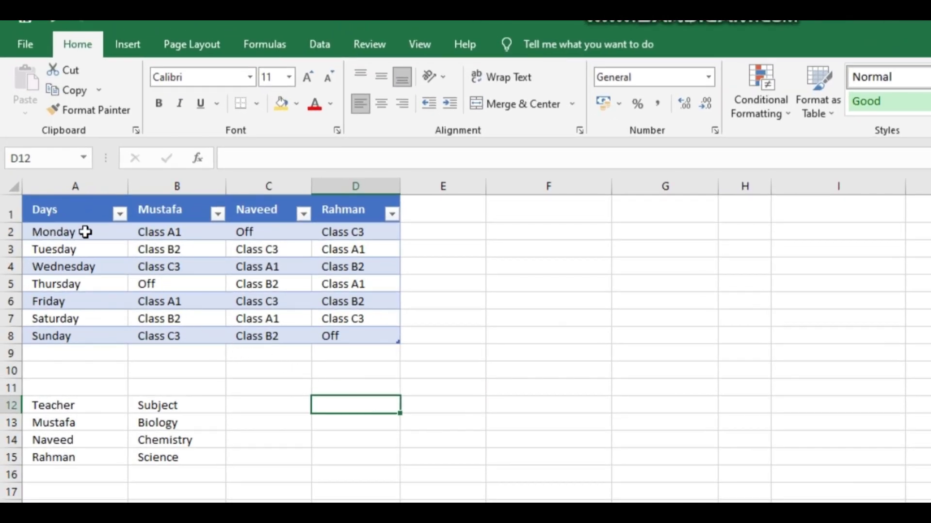
{"action": "left_click_drag", "start_coordinate": [85, 232], "coordinate": [97, 335]}
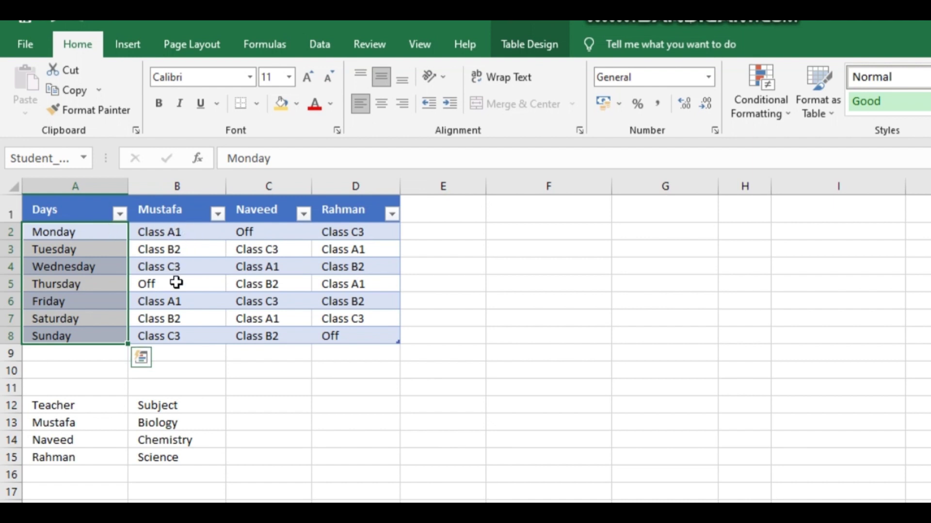
{"action": "left_click", "coordinate": [277, 372]}
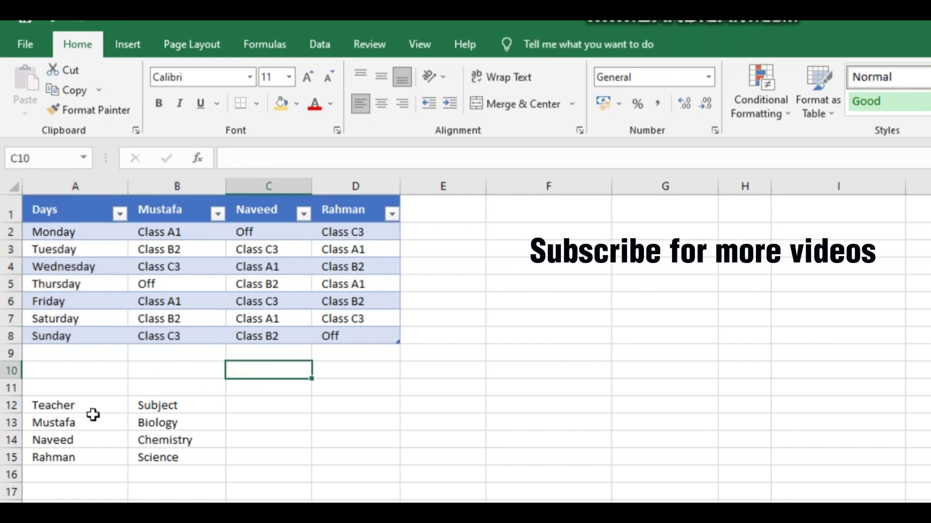
{"action": "left_click_drag", "start_coordinate": [80, 405], "coordinate": [184, 456]}
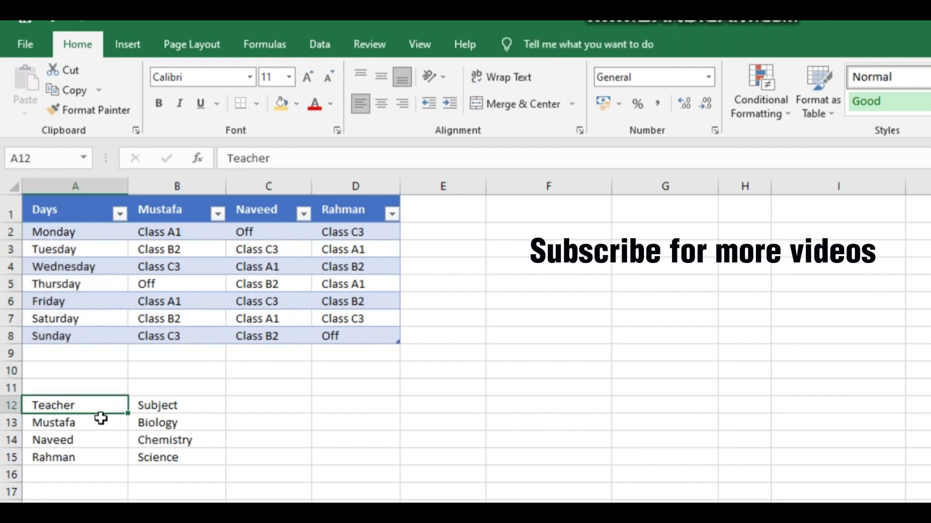
{"action": "left_click", "coordinate": [396, 481]}
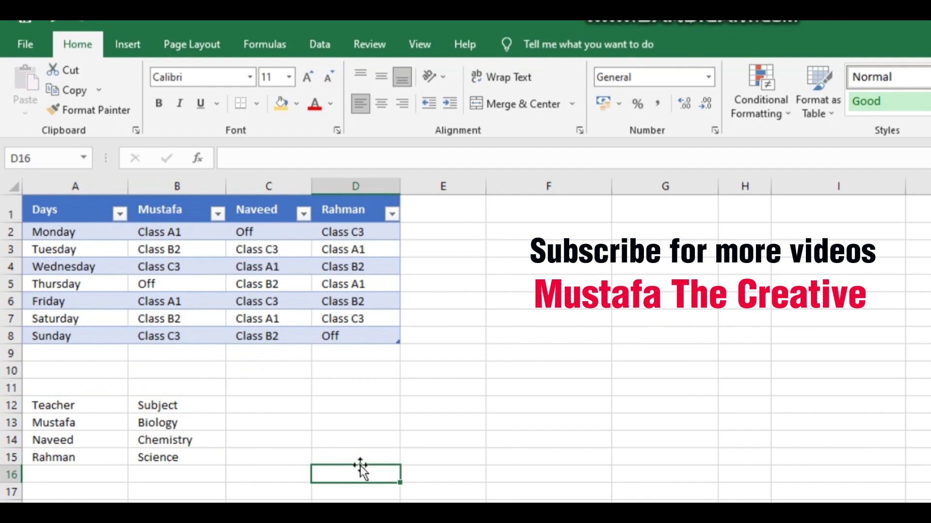
{"action": "left_click_drag", "start_coordinate": [110, 405], "coordinate": [163, 451]}
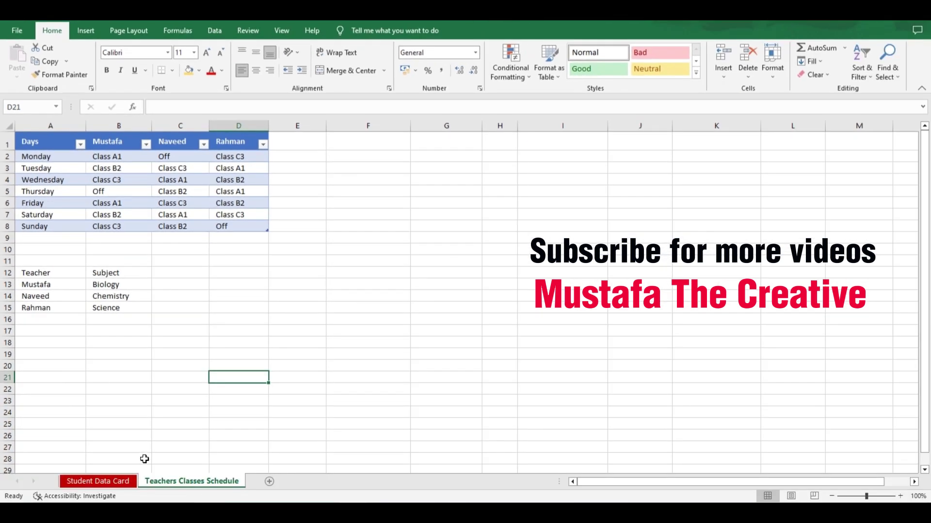
Back on Student Data Card, keep Mustafa as teacher and view the B8 Subject VLOOKUP formula
{"action": "left_click", "coordinate": [122, 482]}
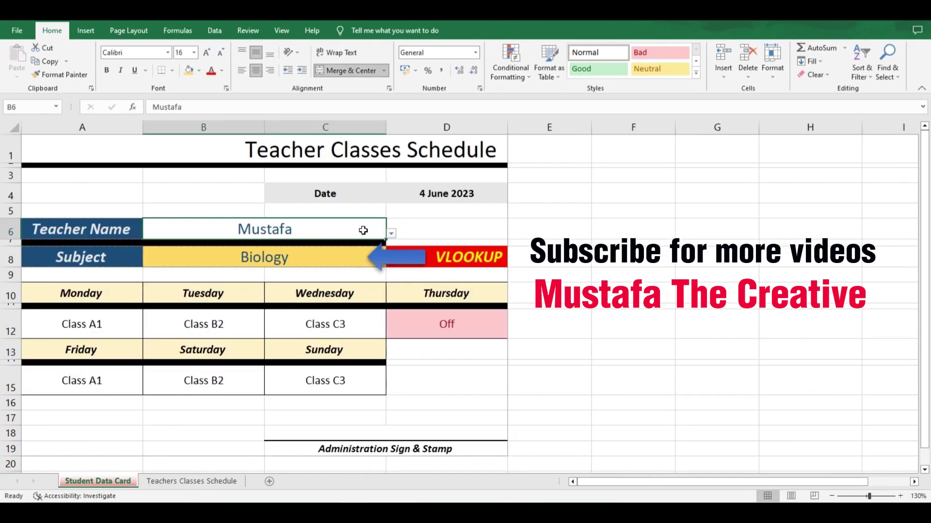
{"action": "left_click", "coordinate": [391, 234]}
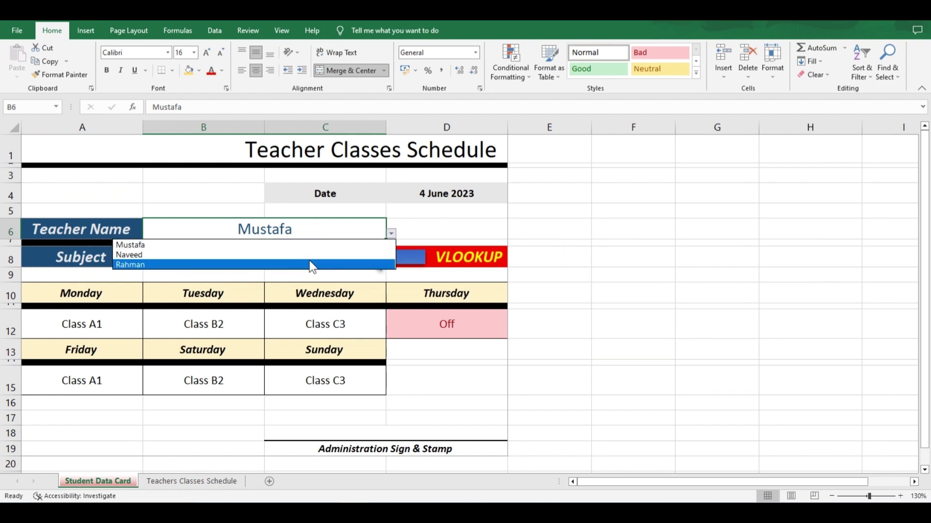
{"action": "left_click", "coordinate": [315, 245]}
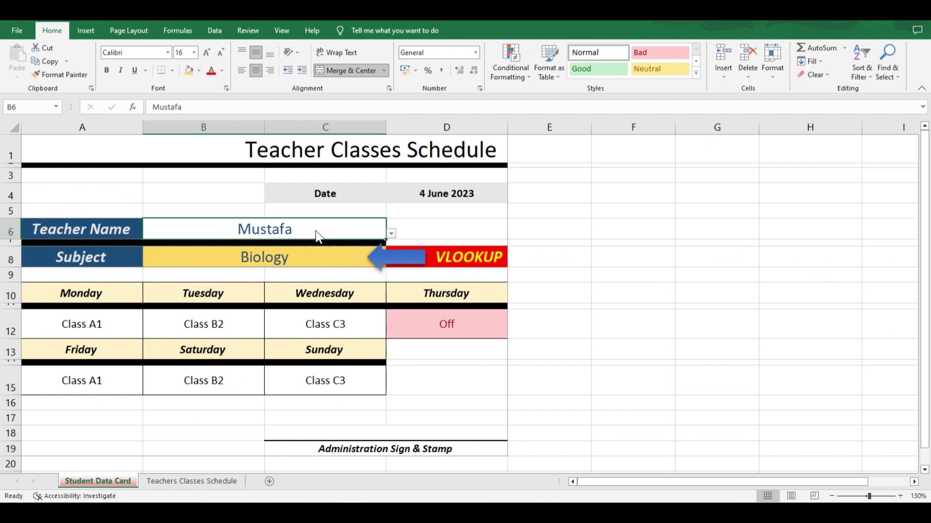
{"action": "left_click", "coordinate": [274, 260]}
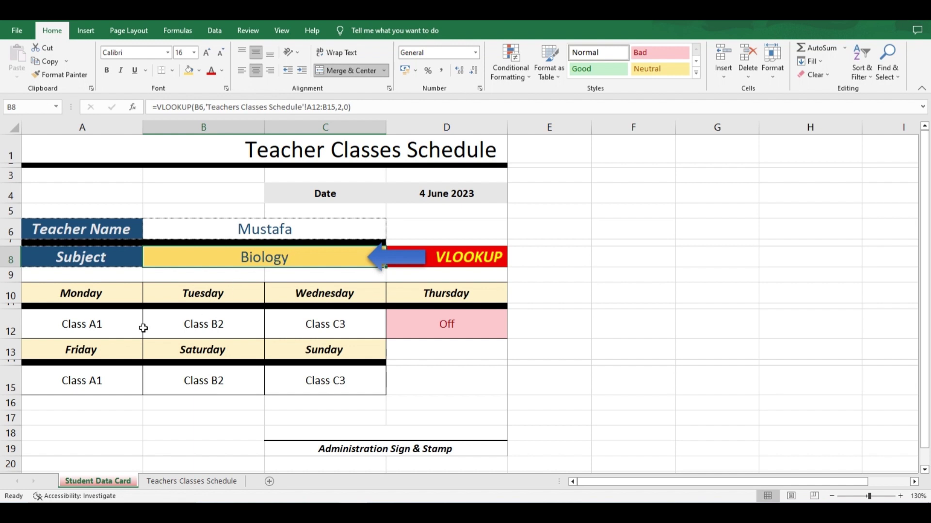
Replace the A12 Monday formula with a new =HLOOKUP(B6, using the teacher name as lookup value
{"action": "left_click", "coordinate": [123, 326]}
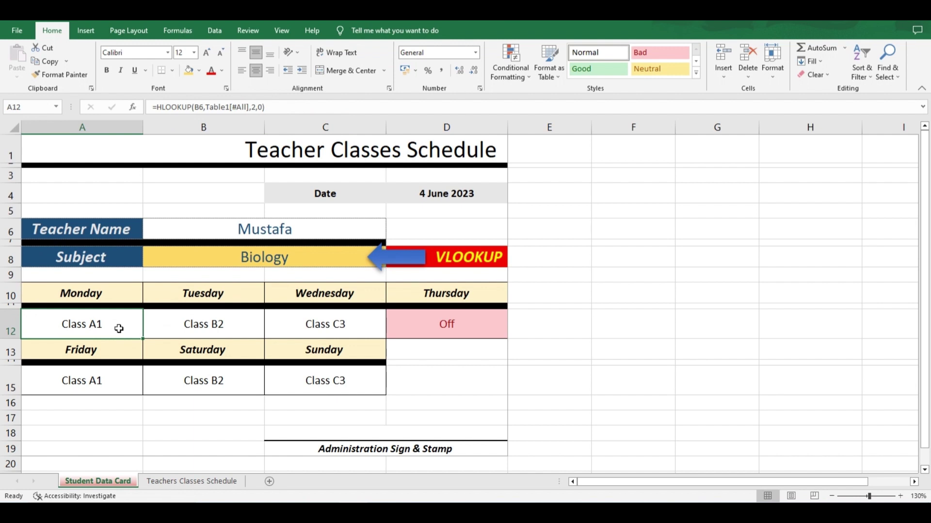
{"action": "double_click", "coordinate": [114, 322]}
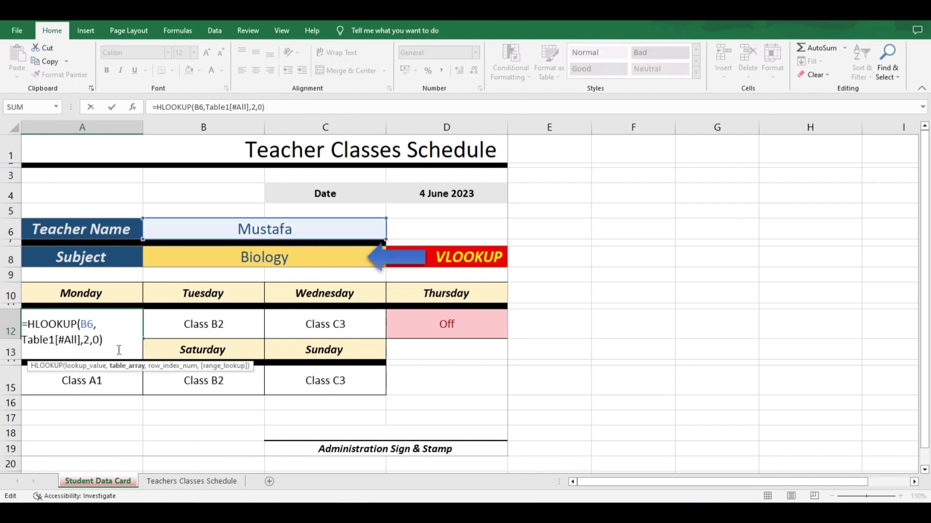
{"action": "mouse_move", "coordinate": [119, 347]}
{"action": "left_mouse_down"}
{"action": "mouse_move", "coordinate": [24, 339]}
{"action": "mouse_move", "coordinate": [22, 321]}
{"action": "left_mouse_up"}
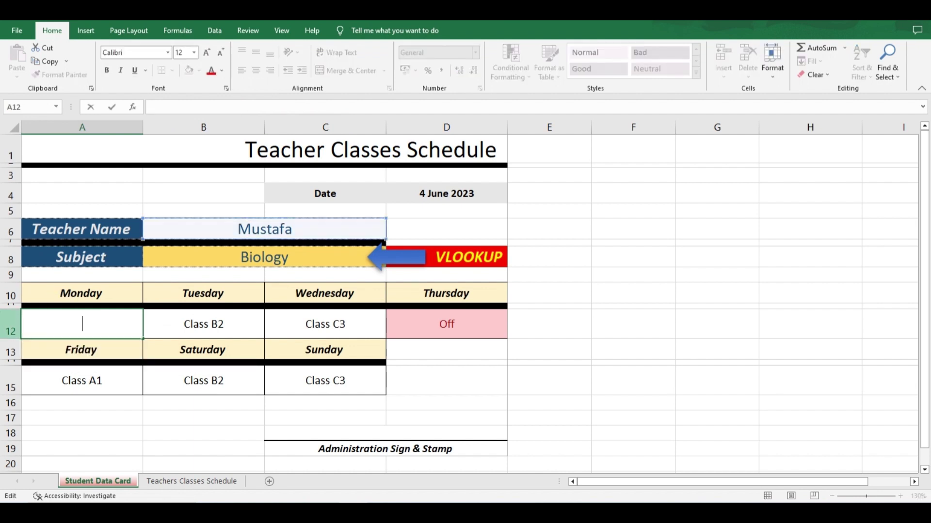
{"action": "key", "text": "BackSpace"}
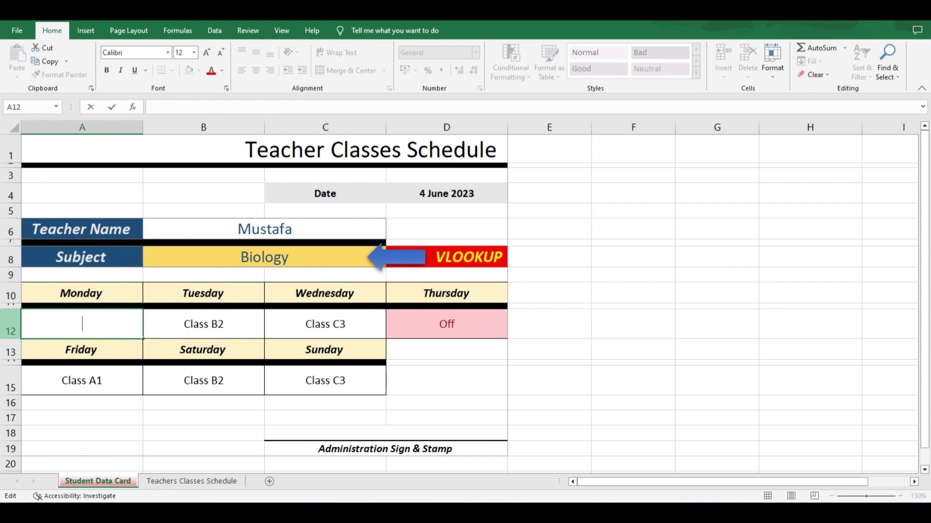
{"action": "type", "text": "="}
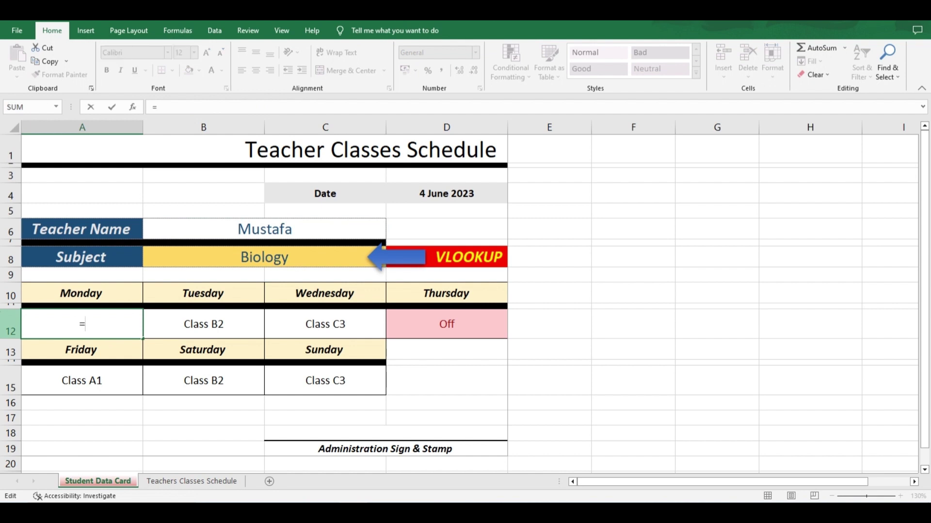
{"action": "type", "text": "hlook"}
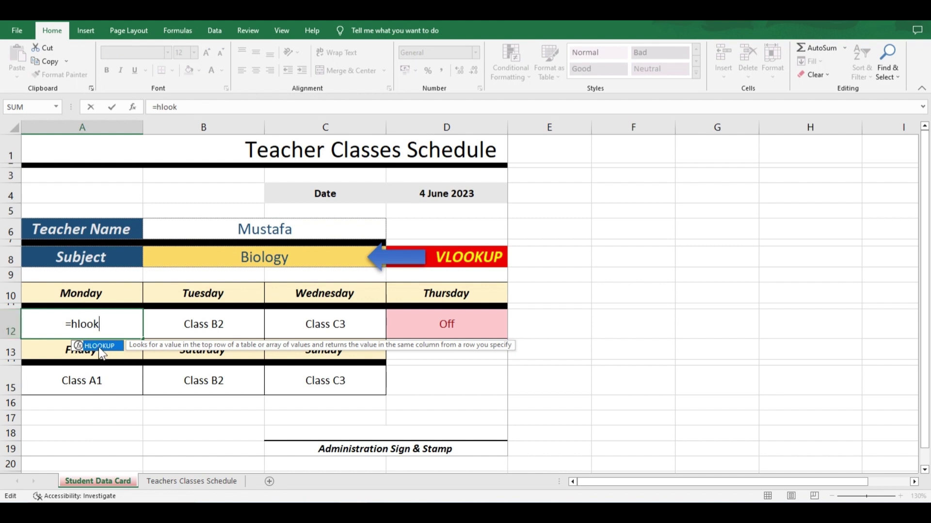
{"action": "double_click", "coordinate": [100, 348]}
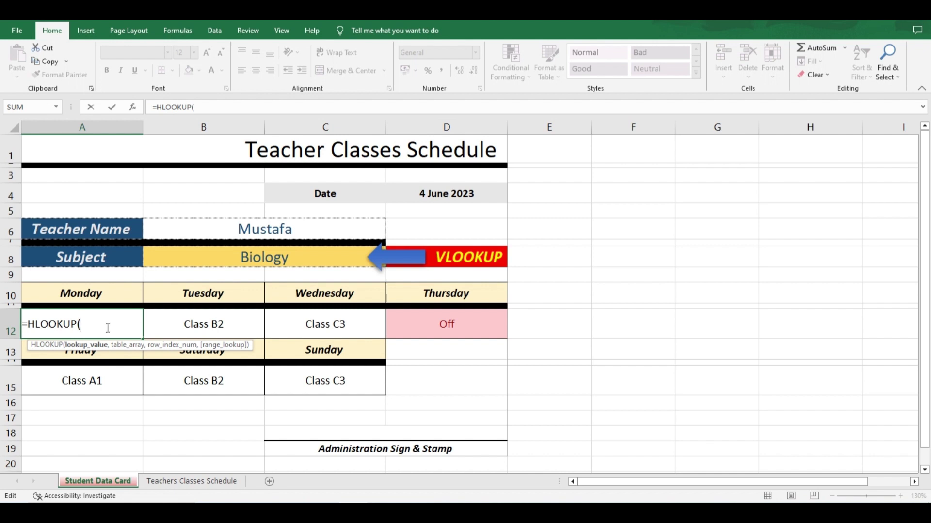
{"action": "left_click", "coordinate": [270, 227]}
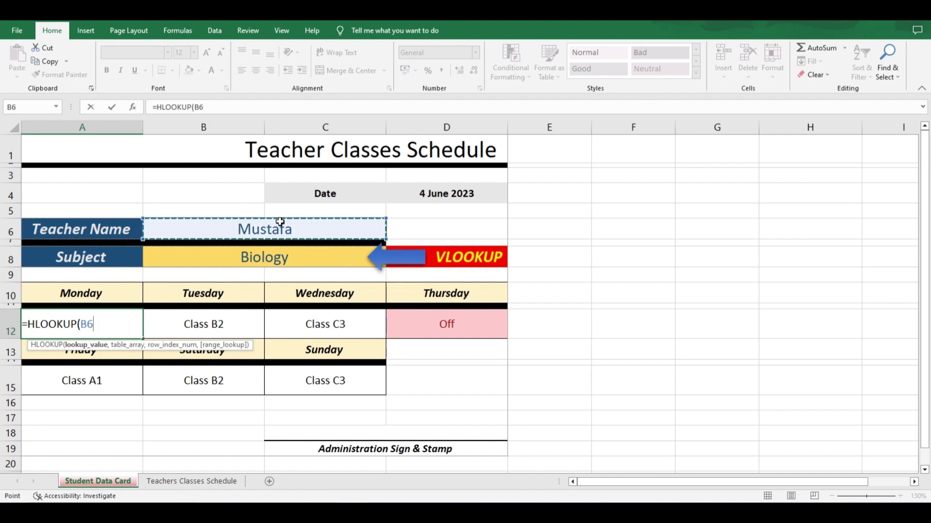
{"action": "type", "text": ",,"}
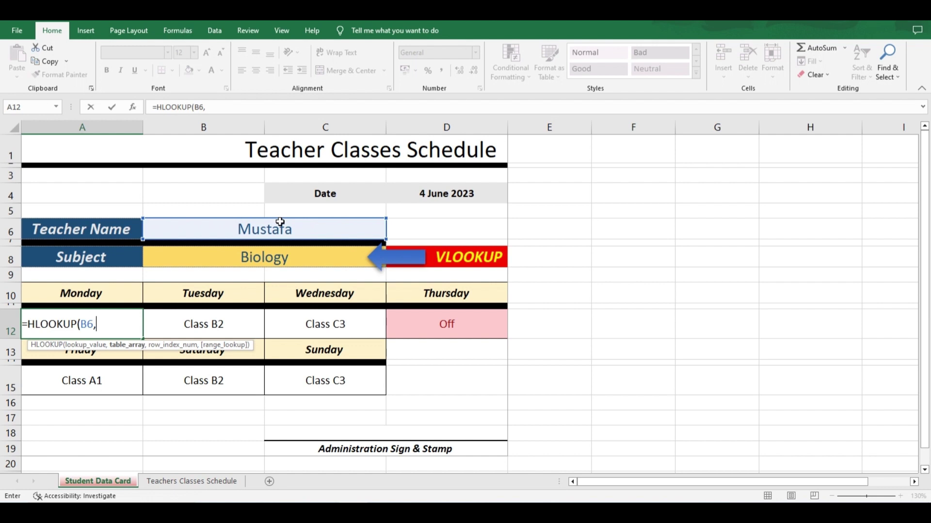
Complete Monday's formula as =HLOOKUP(B6,Table1[#All],2,0) over the whole teacher schedule table
{"action": "left_click", "coordinate": [191, 483]}
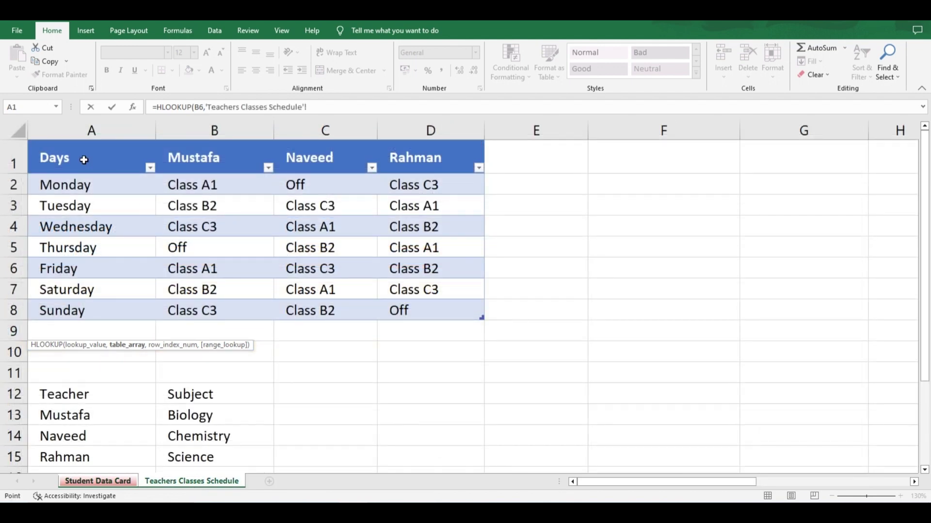
{"action": "left_click", "coordinate": [84, 160]}
{"action": "left_click_drag", "start_coordinate": [84, 160], "coordinate": [418, 308]}
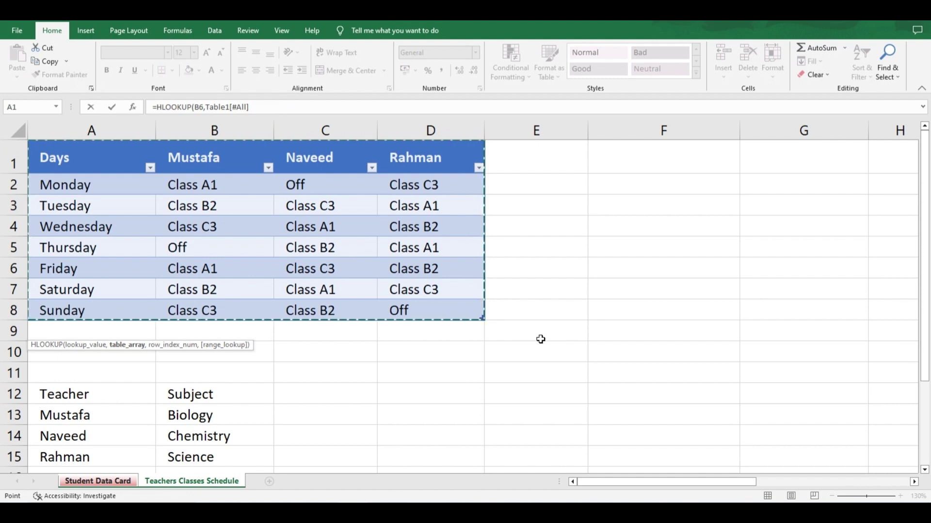
{"action": "type", "text": ",2"}
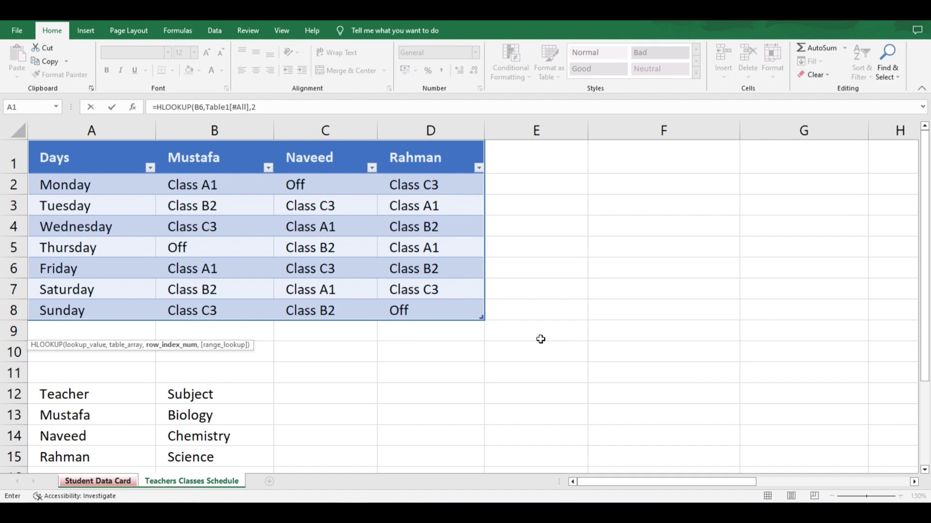
{"action": "type", "text": ",0"}
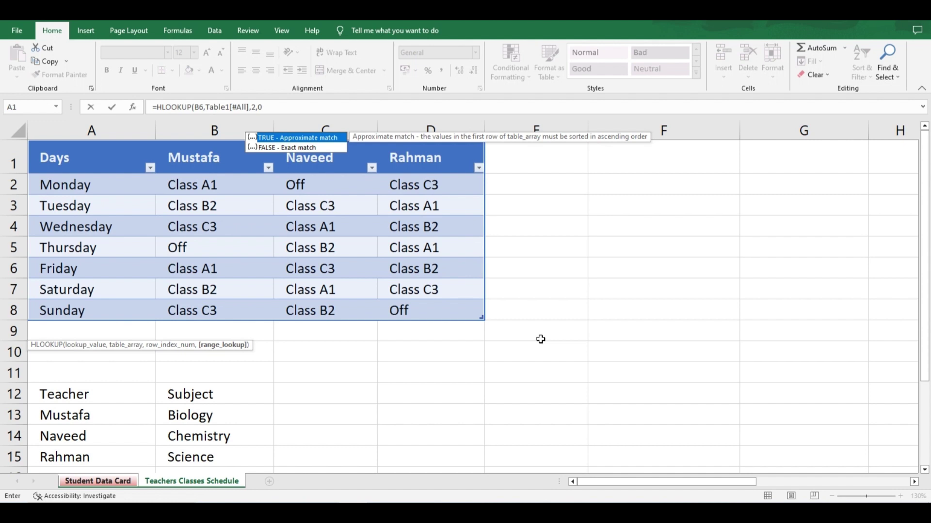
{"action": "type", "text": ")"}
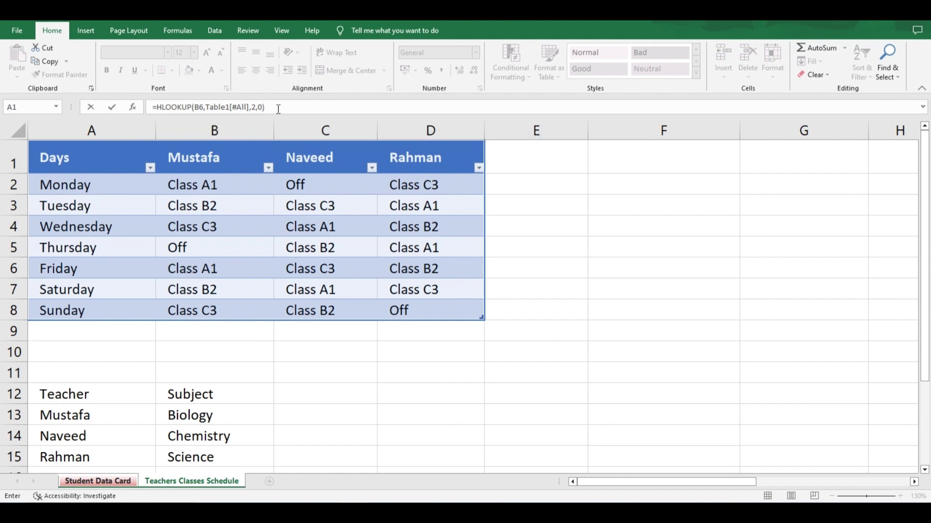
{"action": "key", "text": "Return"}
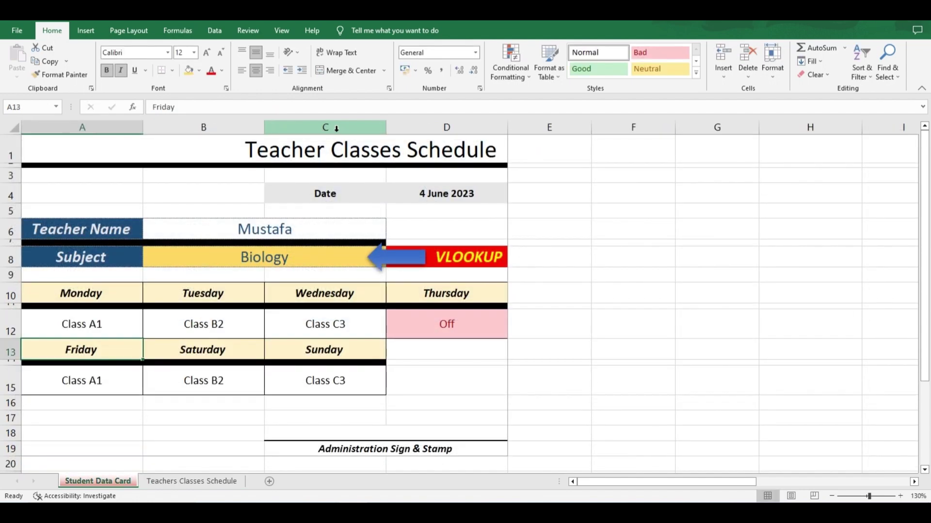
Change the row index in the Monday A12 formula from 2 to 3
{"action": "left_click", "coordinate": [100, 328]}
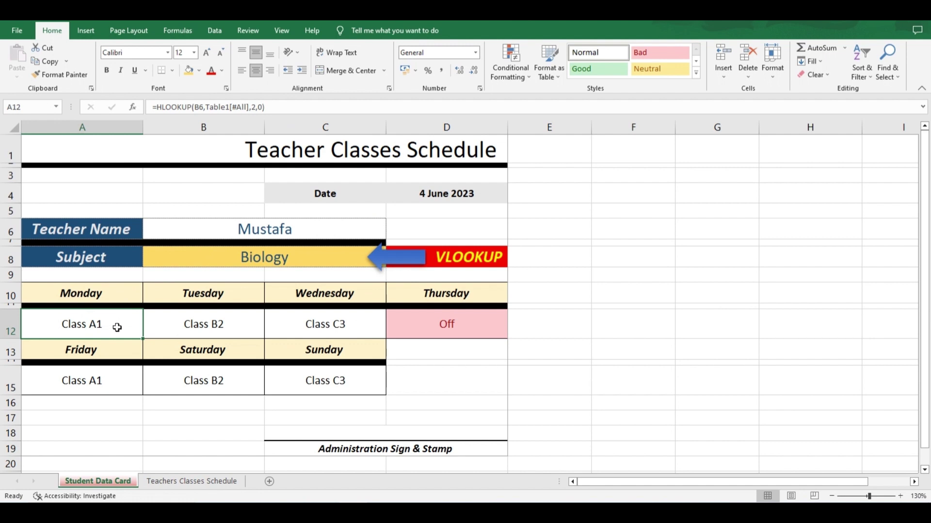
{"action": "key", "text": "F2"}
{"action": "key", "text": "Left"}
{"action": "key", "text": "Left"}
{"action": "key", "text": "Left"}
{"action": "key", "text": "BackSpace"}
{"action": "type", "text": "3"}
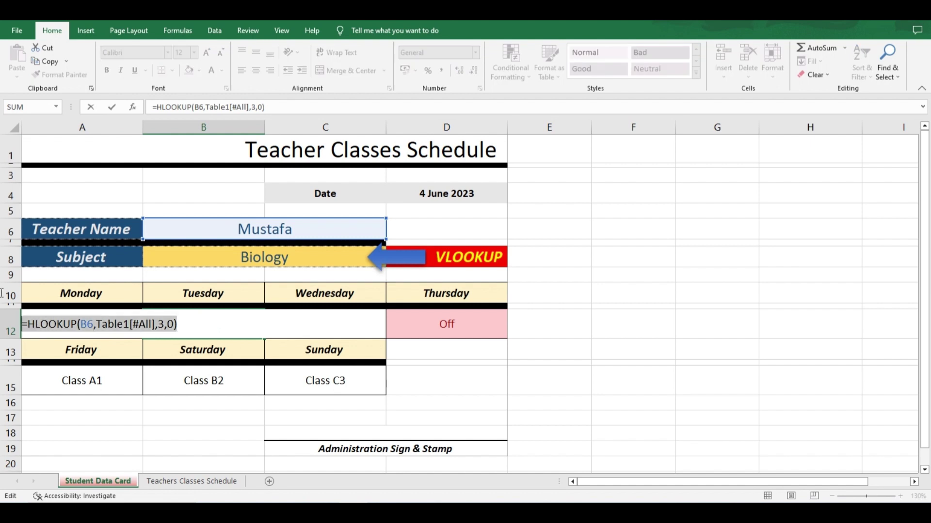
Start Tuesday's B12 formula as =HLOOKUP with the B6 teacher name as lookup value
{"action": "left_click", "coordinate": [204, 324]}
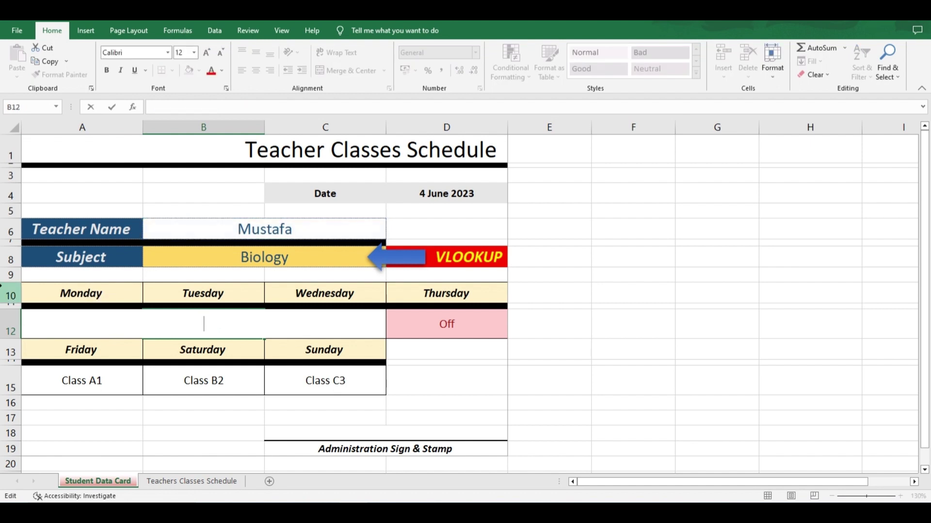
{"action": "type", "text": "=hl"}
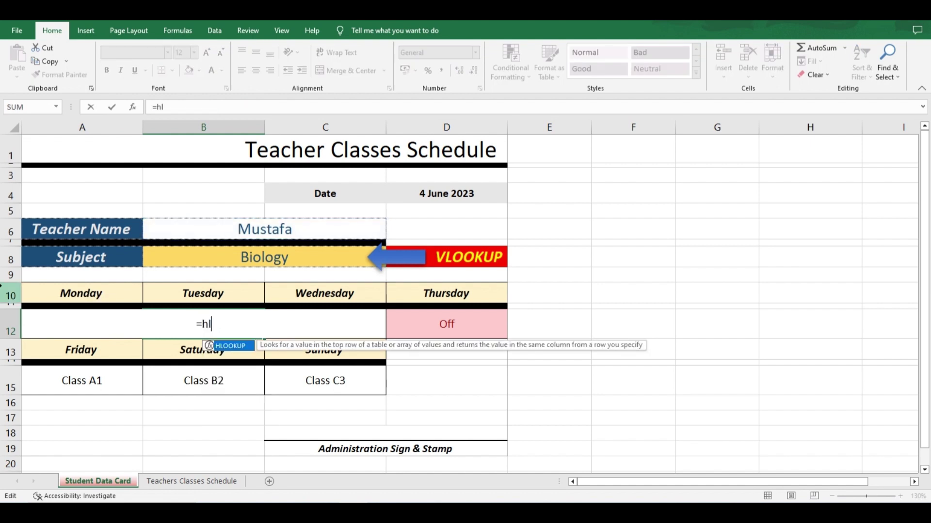
{"action": "type", "text": "oo"}
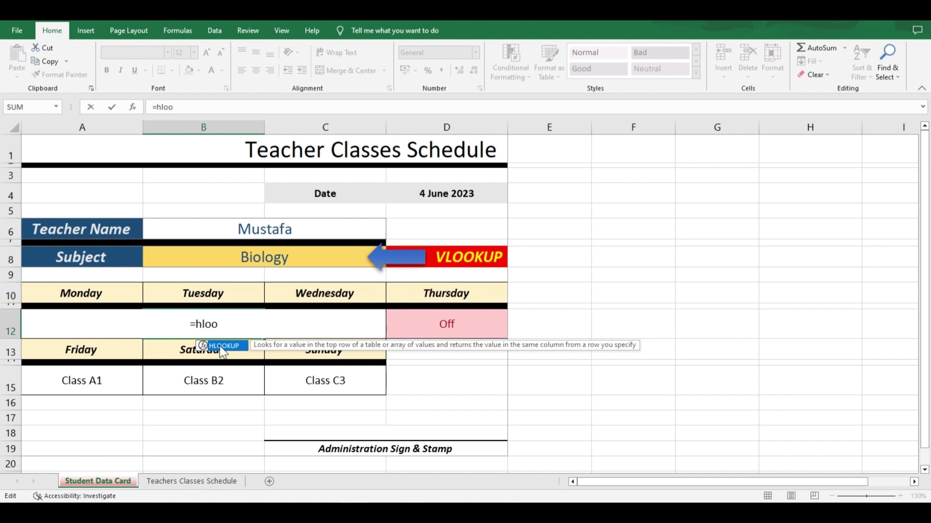
{"action": "double_click", "coordinate": [223, 346]}
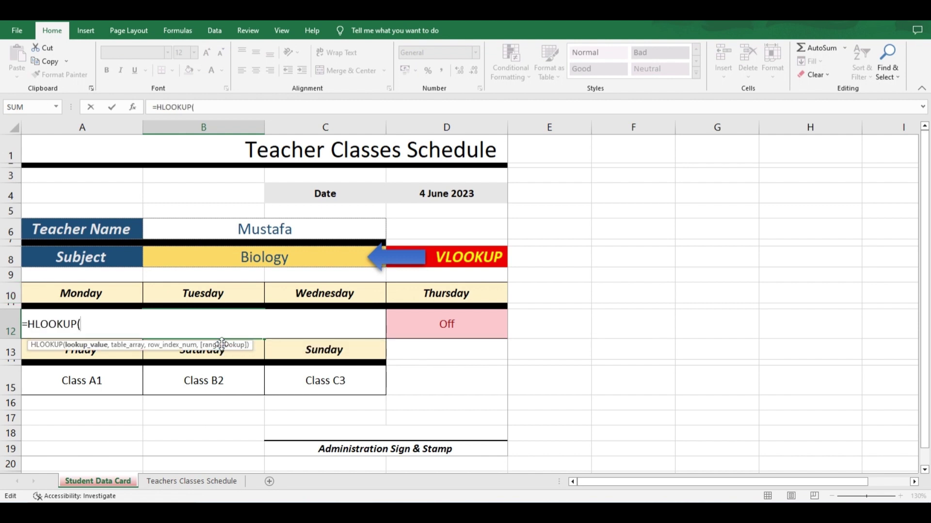
{"action": "left_click", "coordinate": [254, 233]}
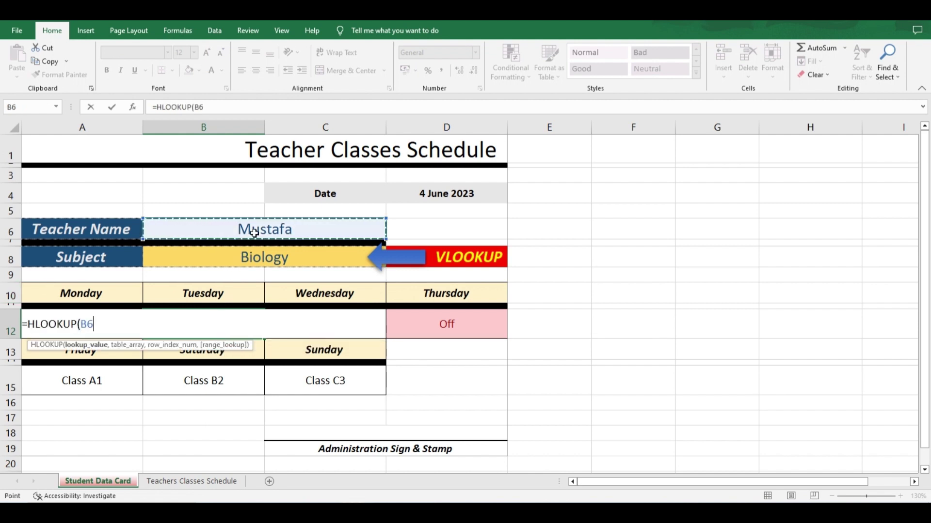
Finish Tuesday's formula as =HLOOKUP(B6,Table1[#All],3,0) using the teacher timetable on the schedule sheet
{"action": "type", "text": ","}
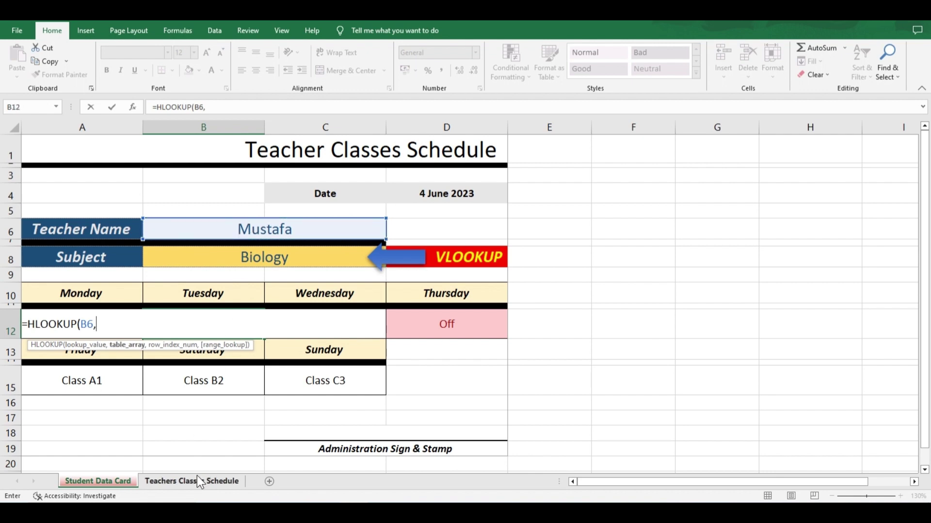
{"action": "left_click", "coordinate": [199, 482]}
{"action": "left_click_drag", "start_coordinate": [107, 168], "coordinate": [401, 306]}
{"action": "type", "text": ",3"}
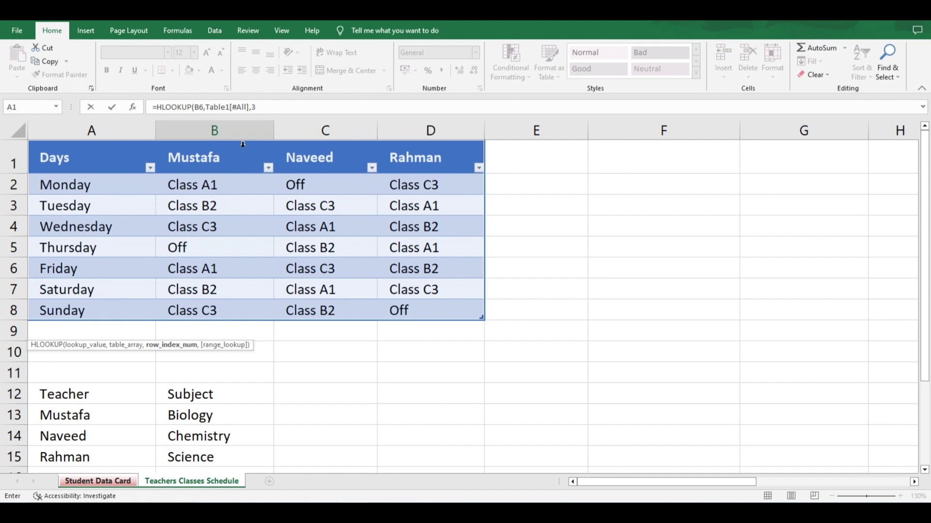
{"action": "left_click", "coordinate": [266, 109]}
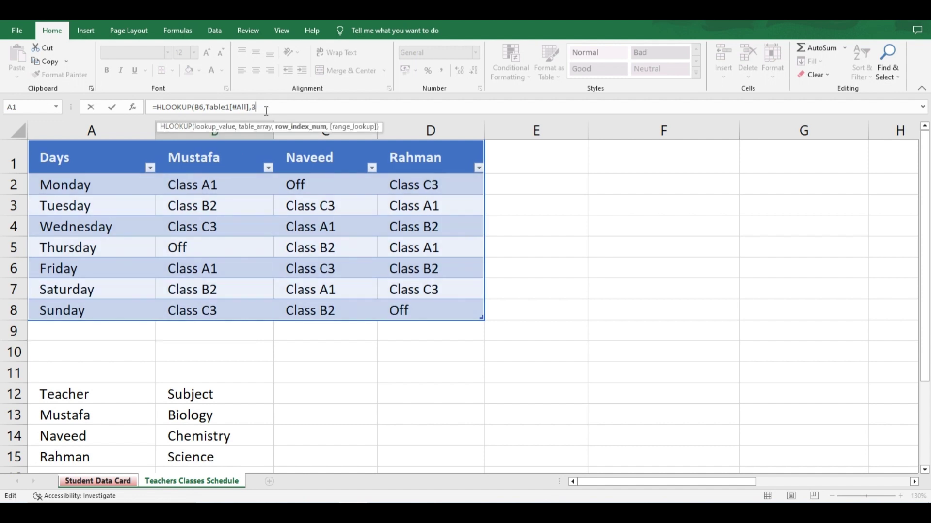
{"action": "type", "text": ",)"}
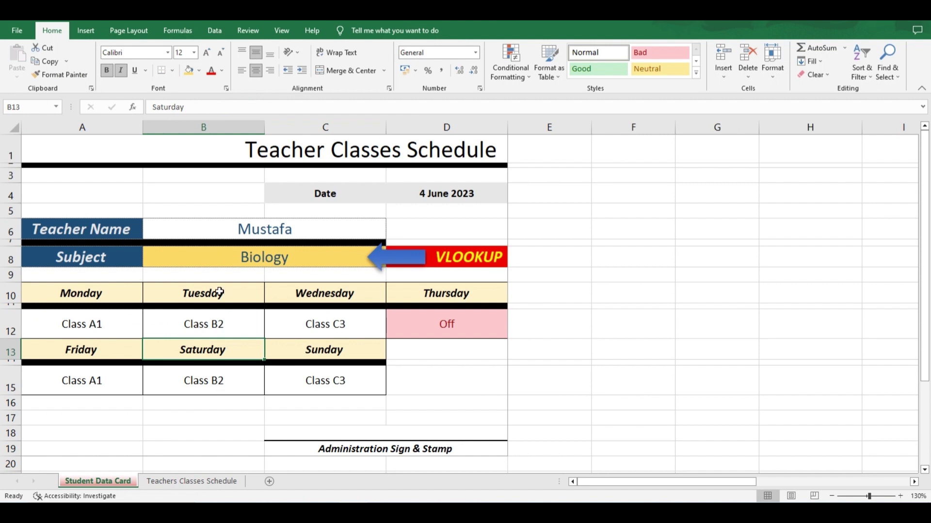
{"action": "left_click", "coordinate": [196, 320]}
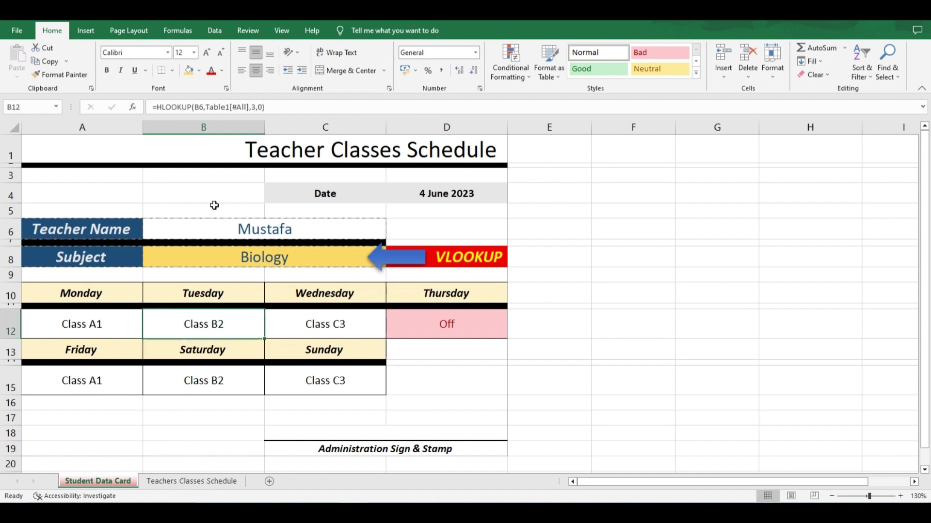
{"action": "left_click", "coordinate": [208, 481]}
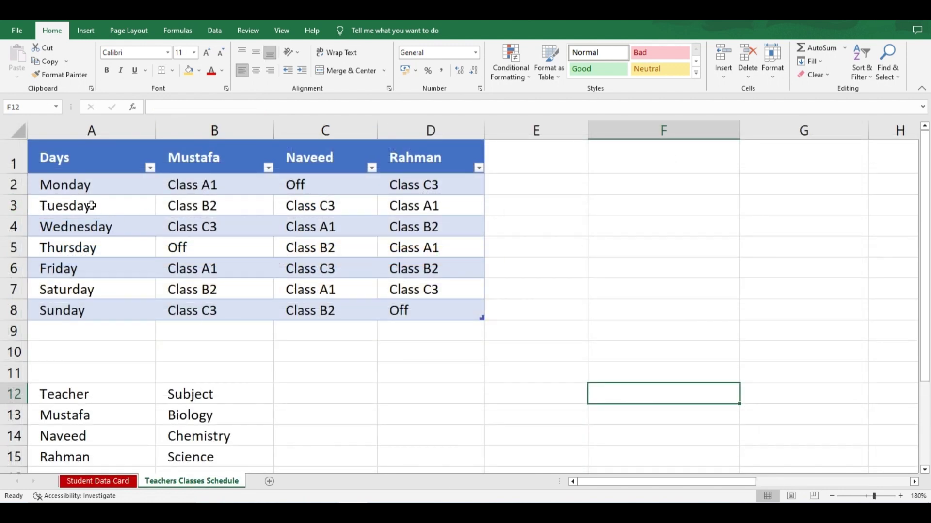
{"action": "left_click", "coordinate": [118, 206]}
{"action": "left_click", "coordinate": [187, 206]}
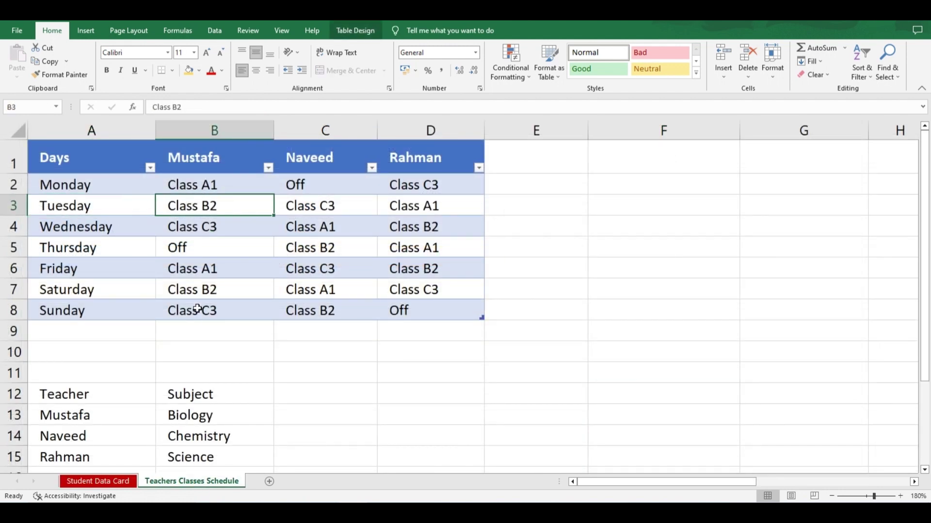
{"action": "left_click", "coordinate": [98, 481]}
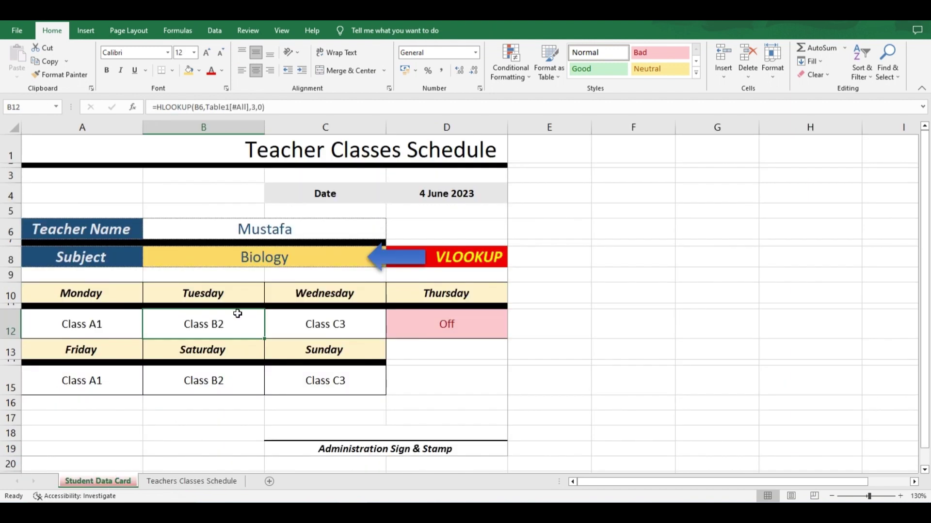
Replace Wednesday's C12 formula with a new =HLOOKUP(B6, heading to the teacher table sheet
{"action": "left_click", "coordinate": [349, 325]}
{"action": "double_click", "coordinate": [364, 326]}
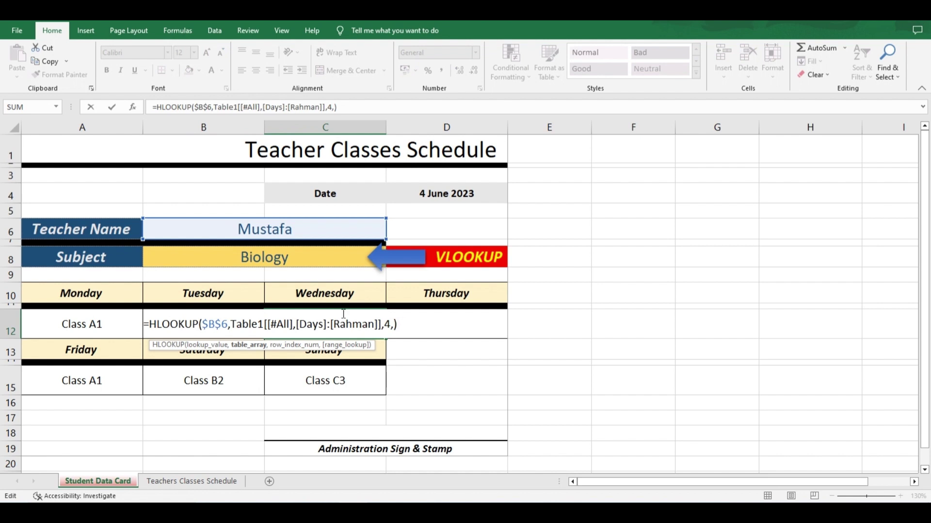
{"action": "left_click_drag", "start_coordinate": [343, 314], "coordinate": [14, 314]}
{"action": "key", "text": "Delete"}
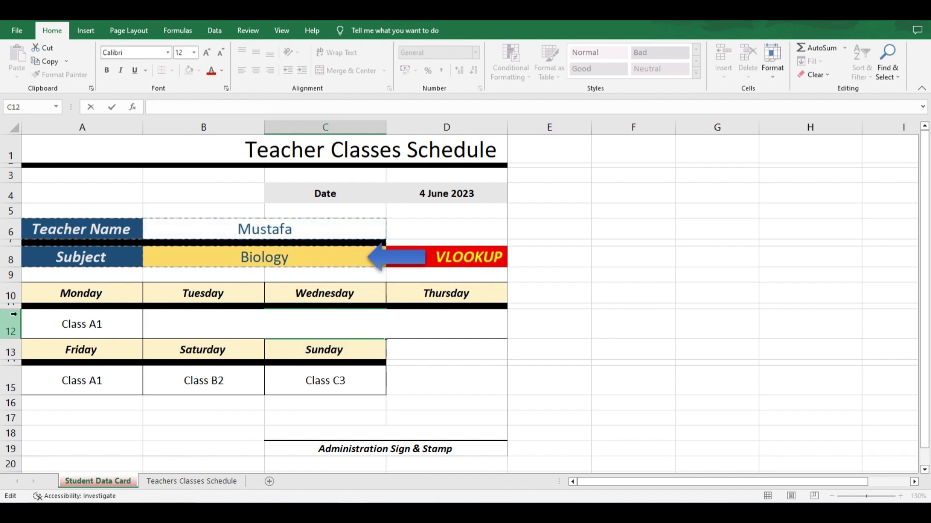
{"action": "type", "text": "="}
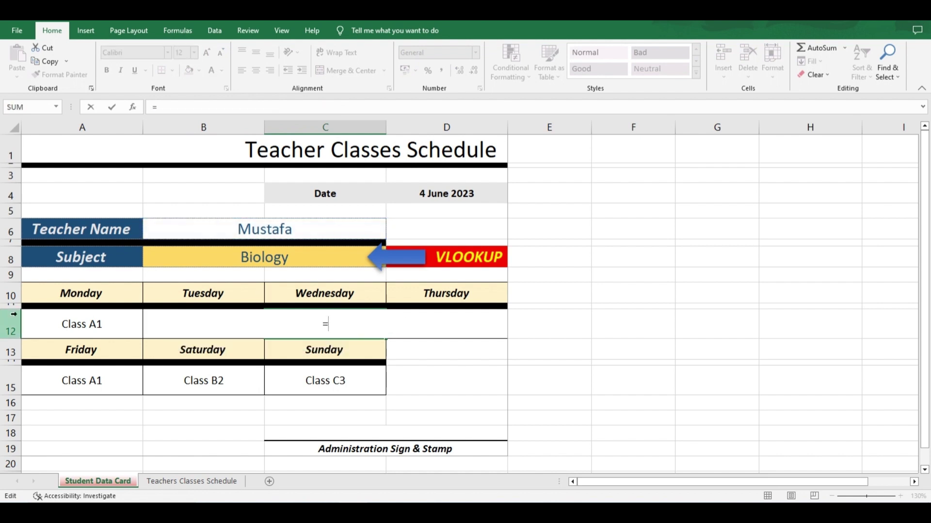
{"action": "type", "text": "hloo"}
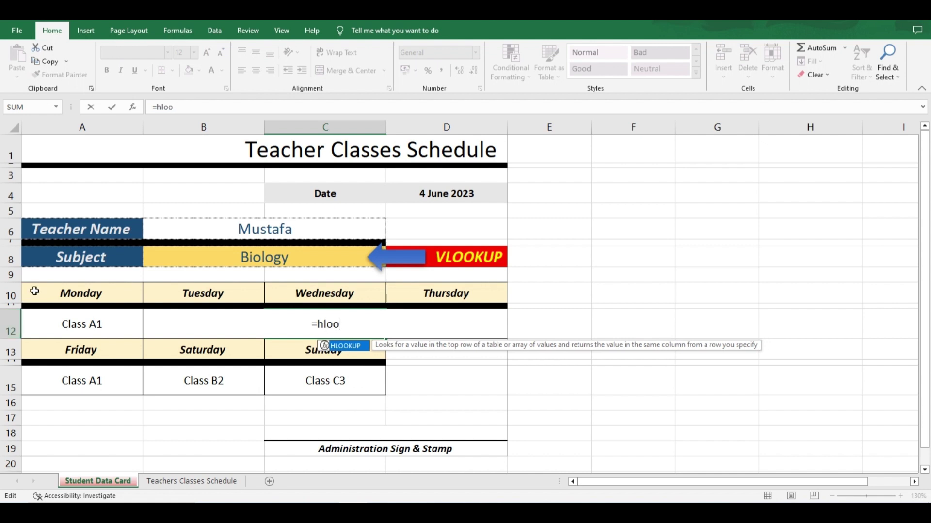
{"action": "double_click", "coordinate": [350, 346]}
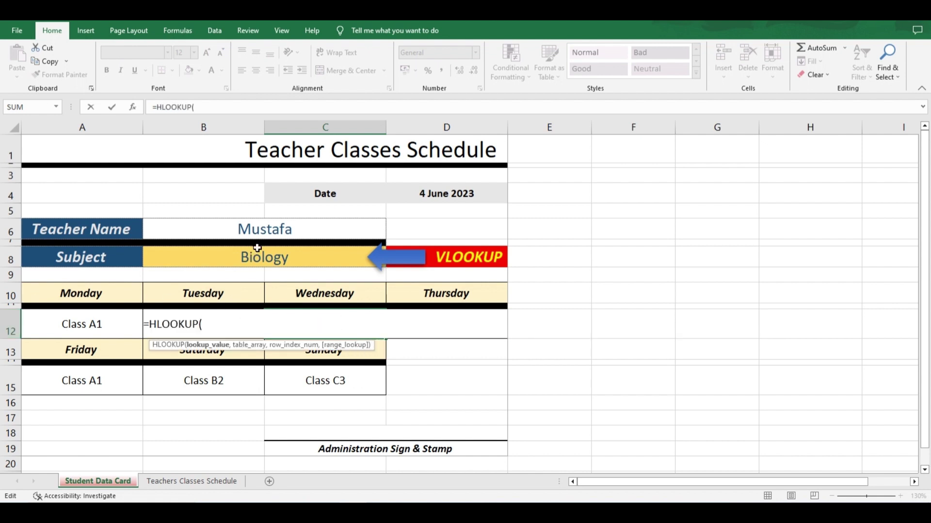
{"action": "left_click", "coordinate": [260, 233]}
{"action": "type", "text": ","}
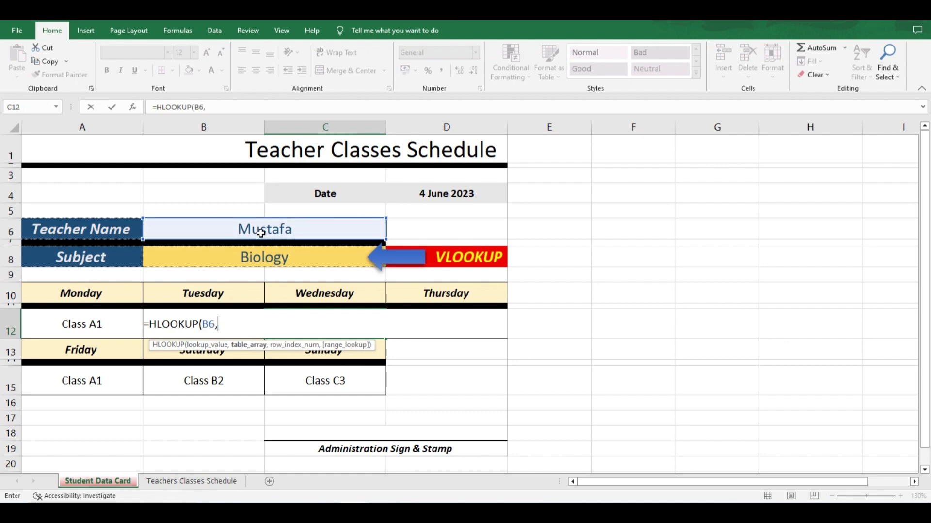
{"action": "left_click", "coordinate": [179, 481]}
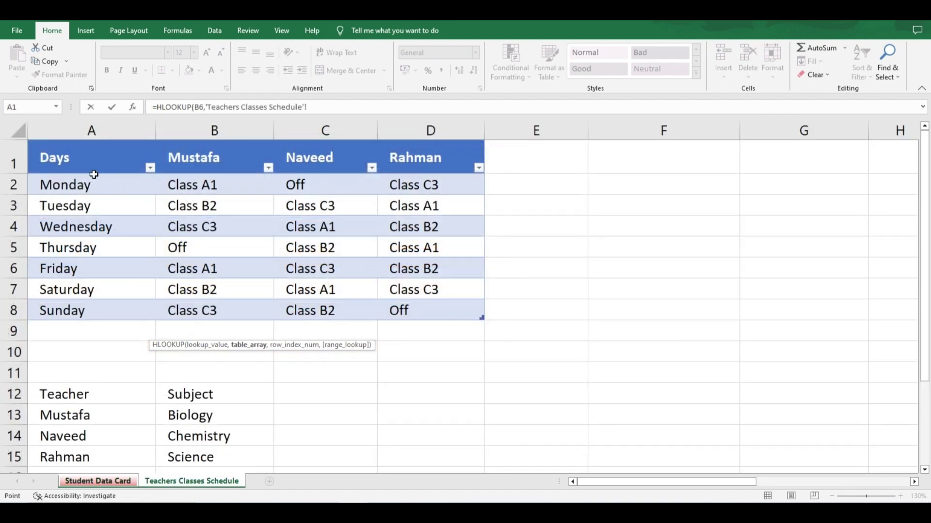
Complete Wednesday's formula as =HLOOKUP(B6,Table1[#All],4,0) over the whole teacher table
{"action": "left_click_drag", "start_coordinate": [88, 157], "coordinate": [416, 309]}
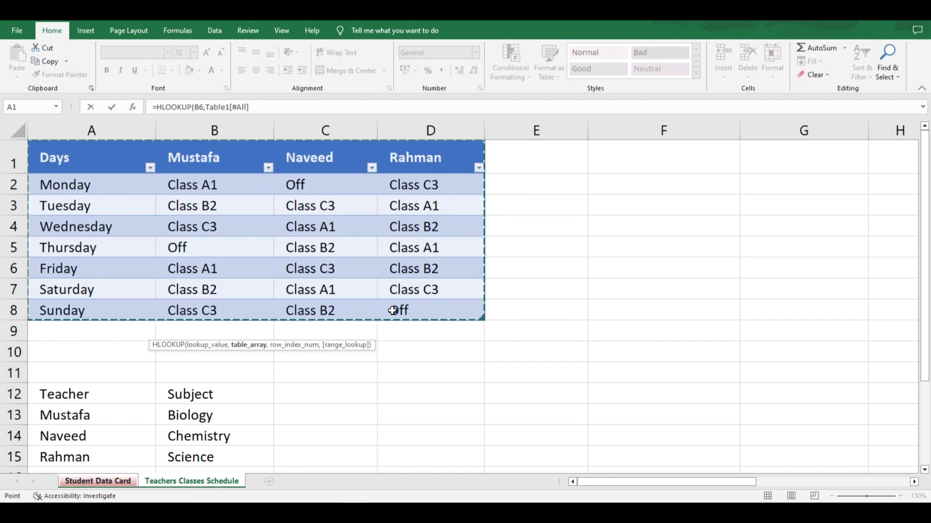
{"action": "type", "text": ","}
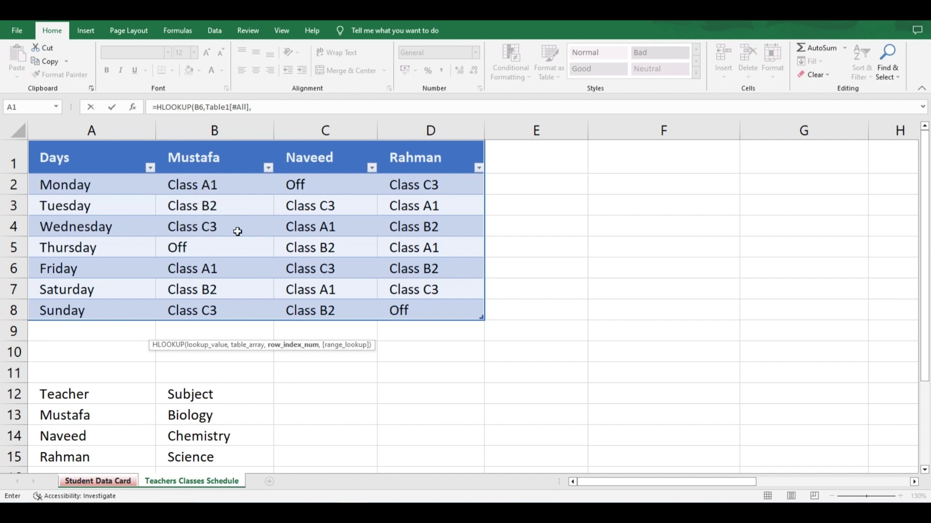
{"action": "type", "text": "4,"}
{"action": "type", "text": "0"}
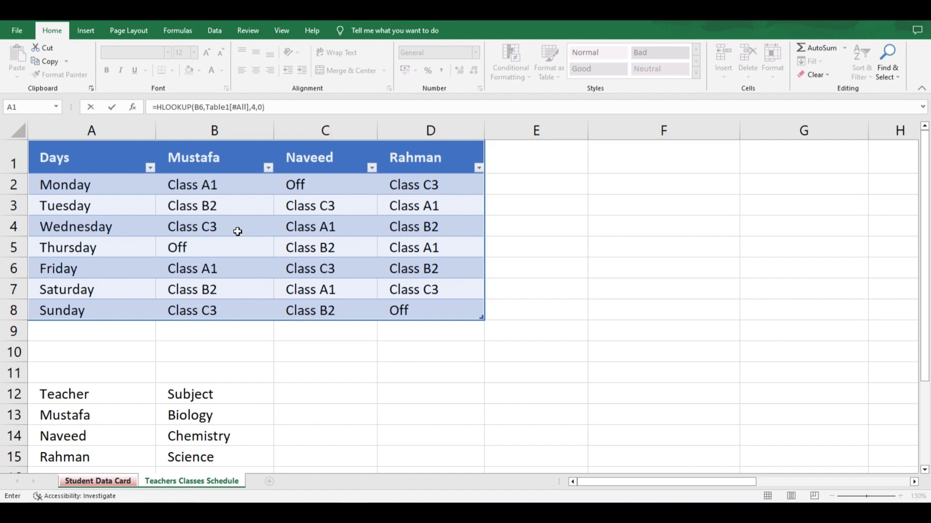
{"action": "key", "text": "Return"}
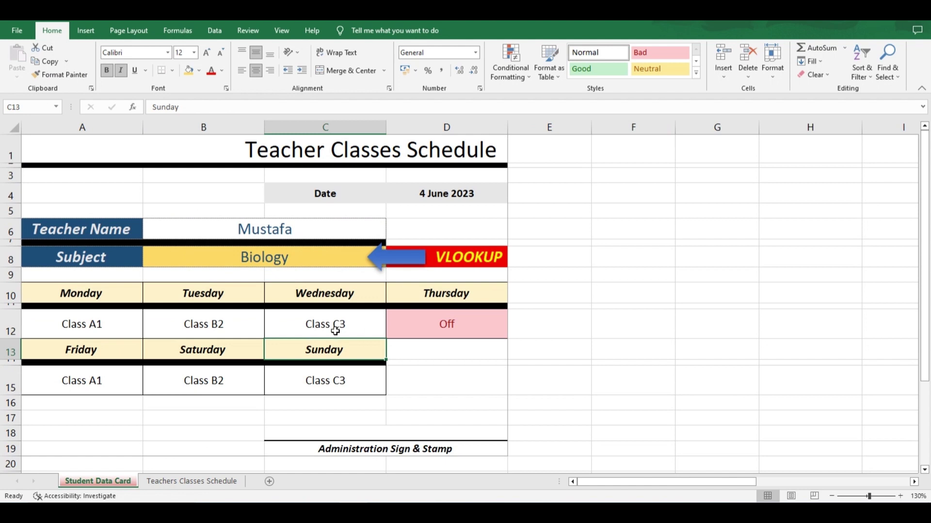